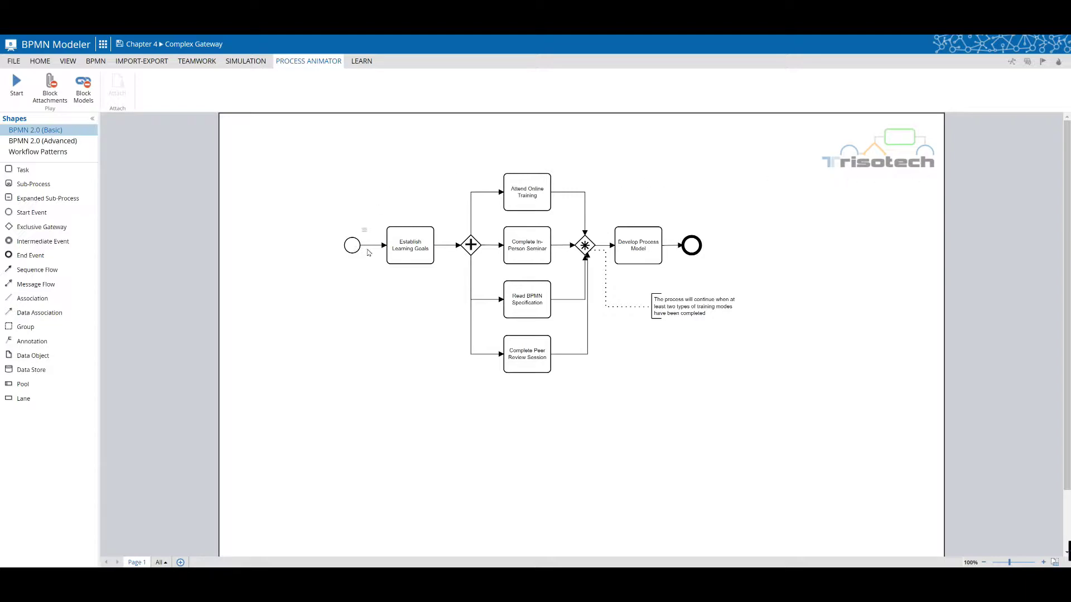
# Inspect the complex gateway's options menu, then deselect it.
pyautogui.click(584, 246)
pyautogui.rightClick(585, 246)
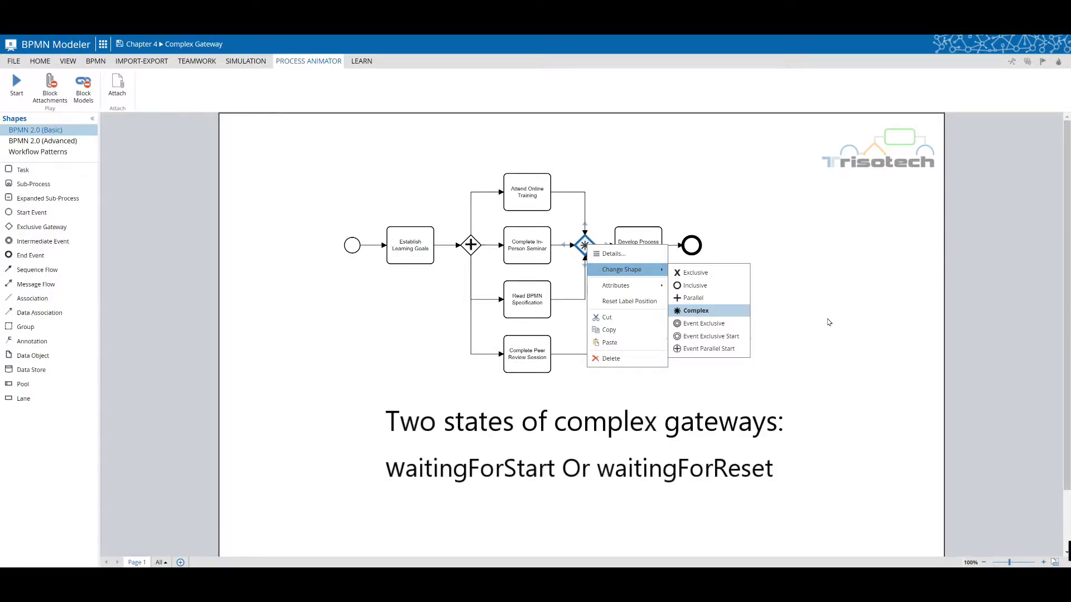
pyautogui.click(828, 322)
pyautogui.rightClick(589, 243)
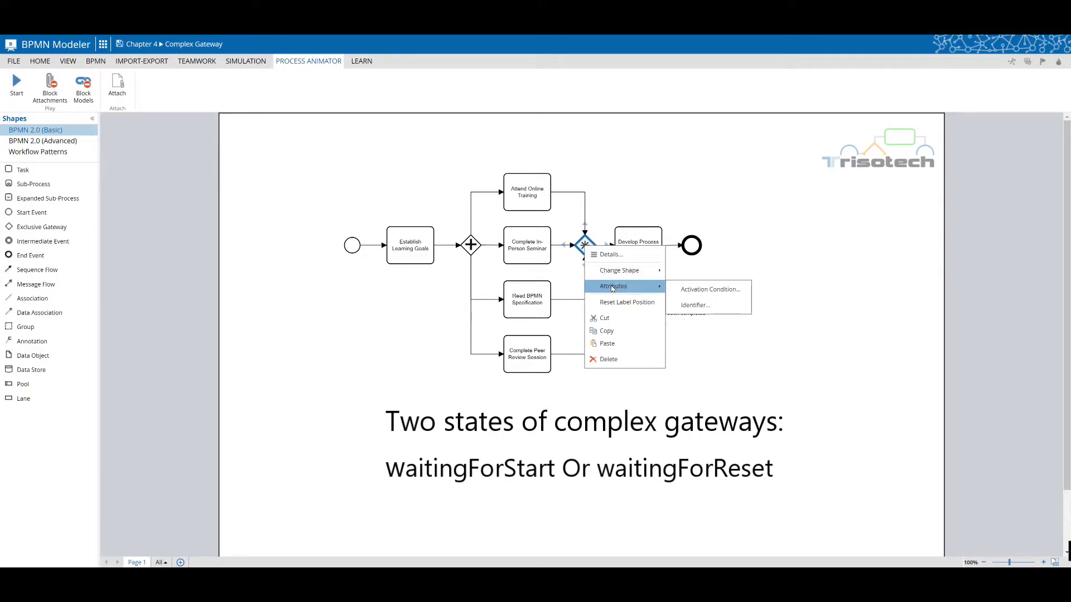
pyautogui.moveTo(615, 286)
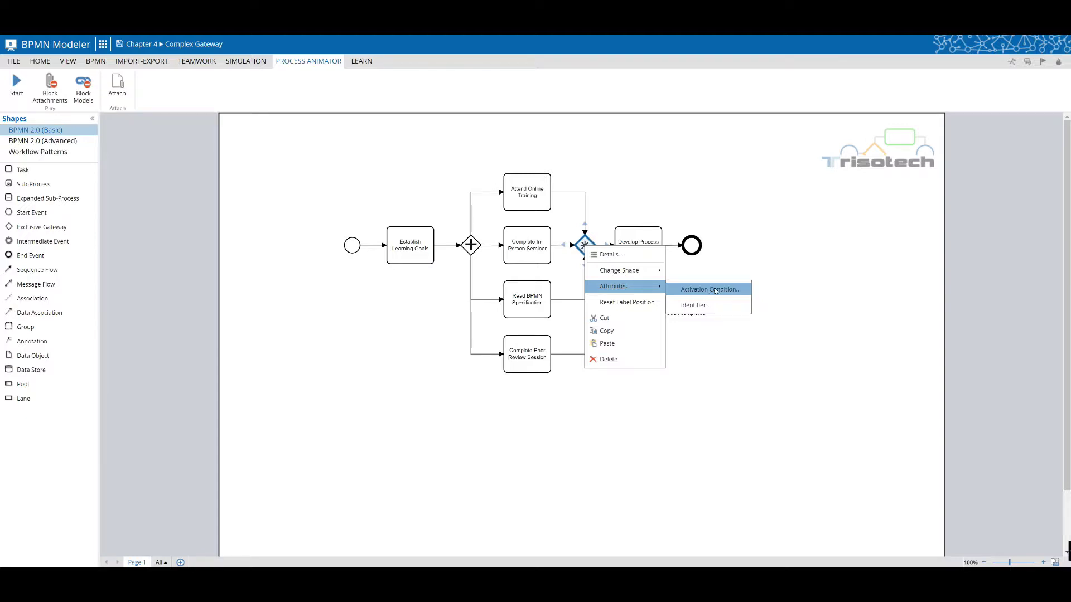
pyautogui.click(740, 224)
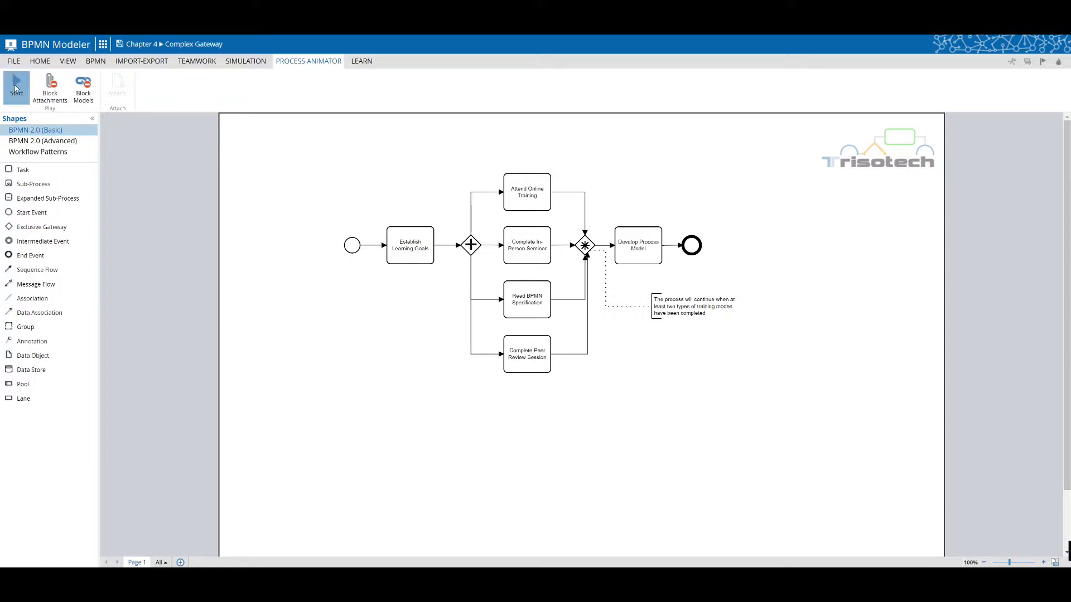
# Animate tokens via Attend Online Training and Read BPMN Specification to the end event, then stop.
pyautogui.click(15, 87)
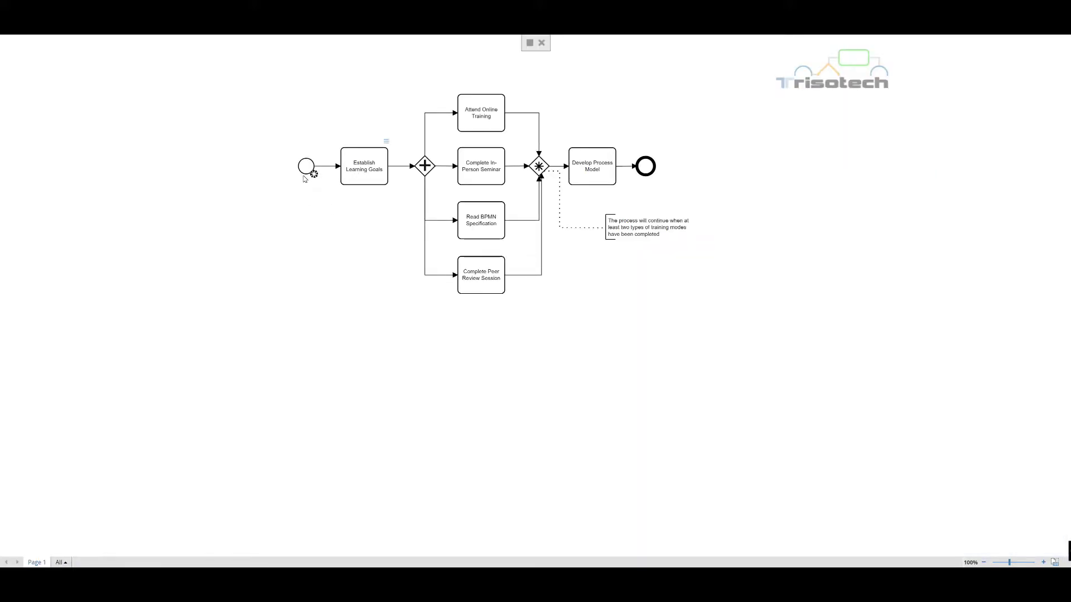
pyautogui.click(313, 173)
pyautogui.click(387, 185)
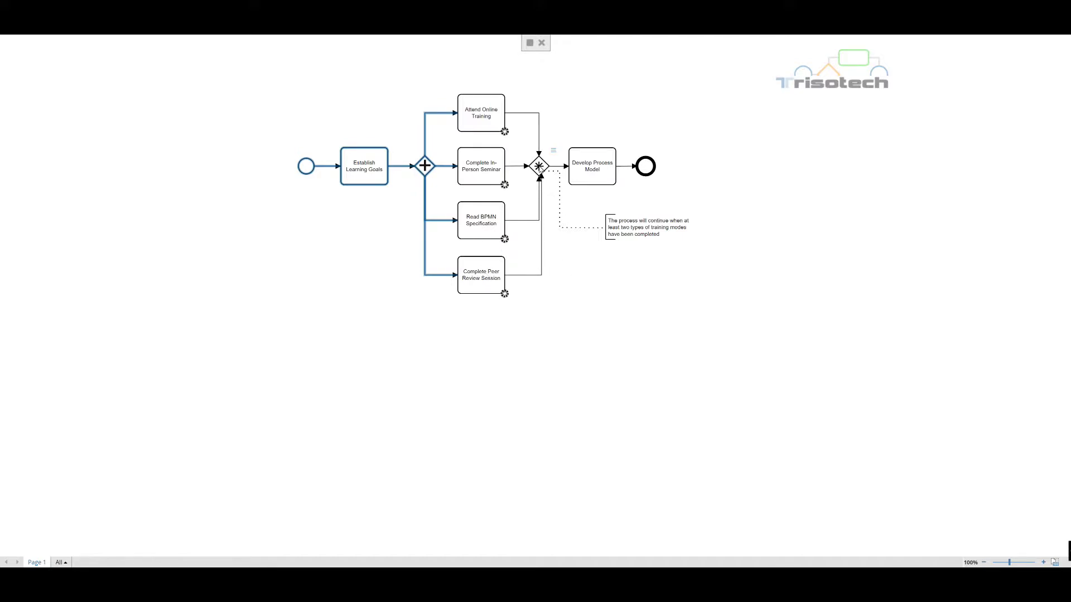
pyautogui.click(505, 133)
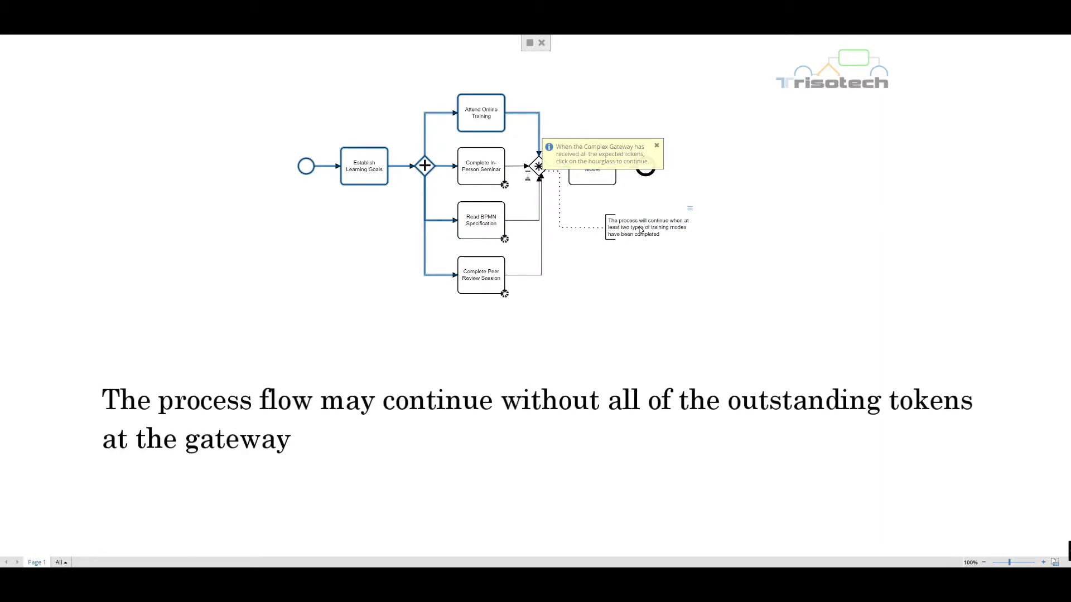
pyautogui.click(657, 145)
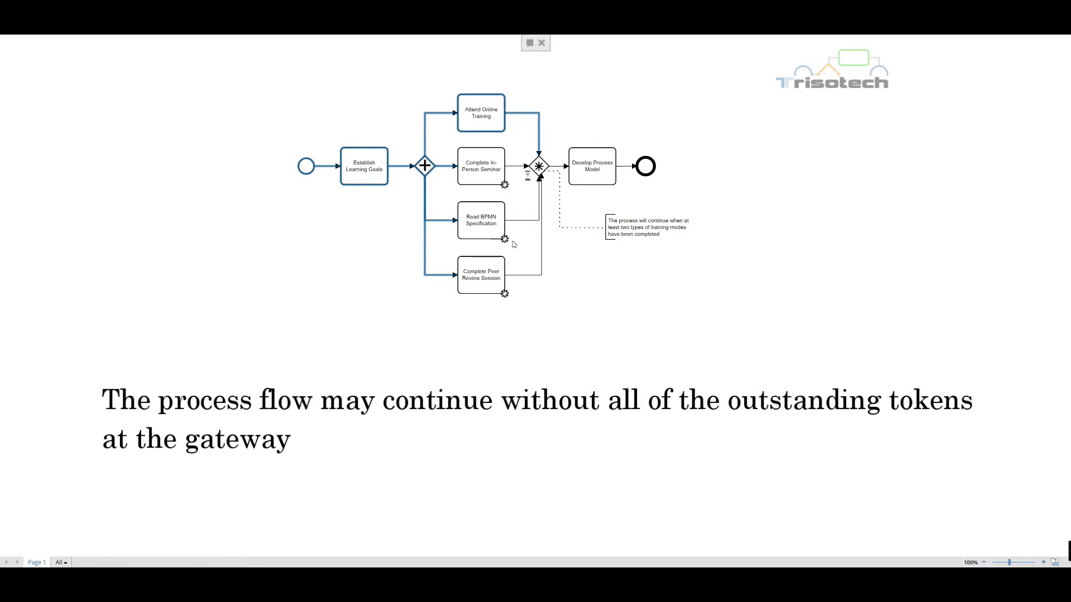
pyautogui.moveTo(504, 240)
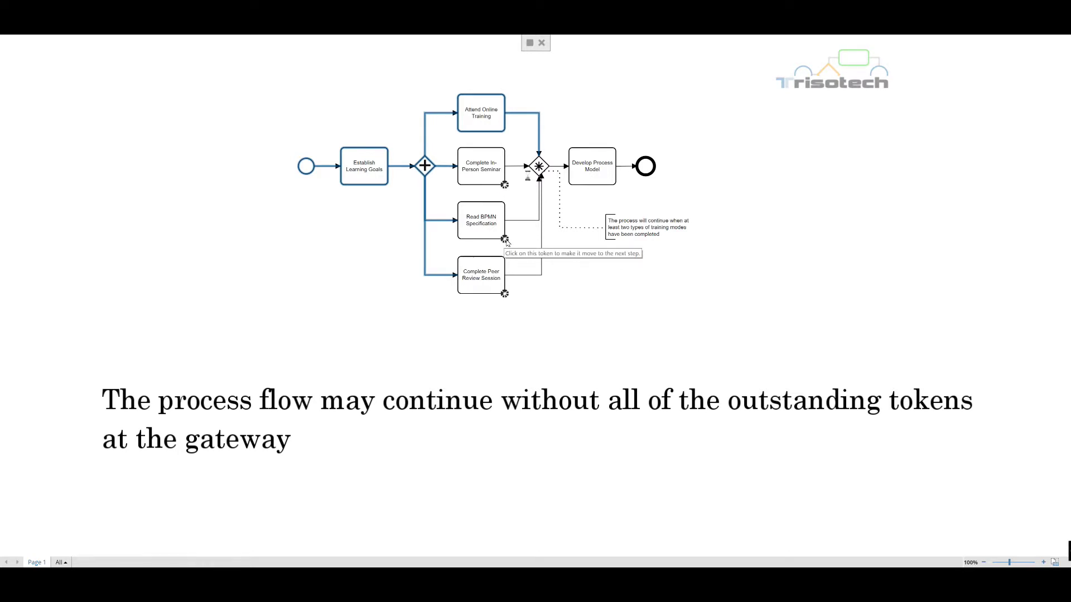
pyautogui.click(505, 240)
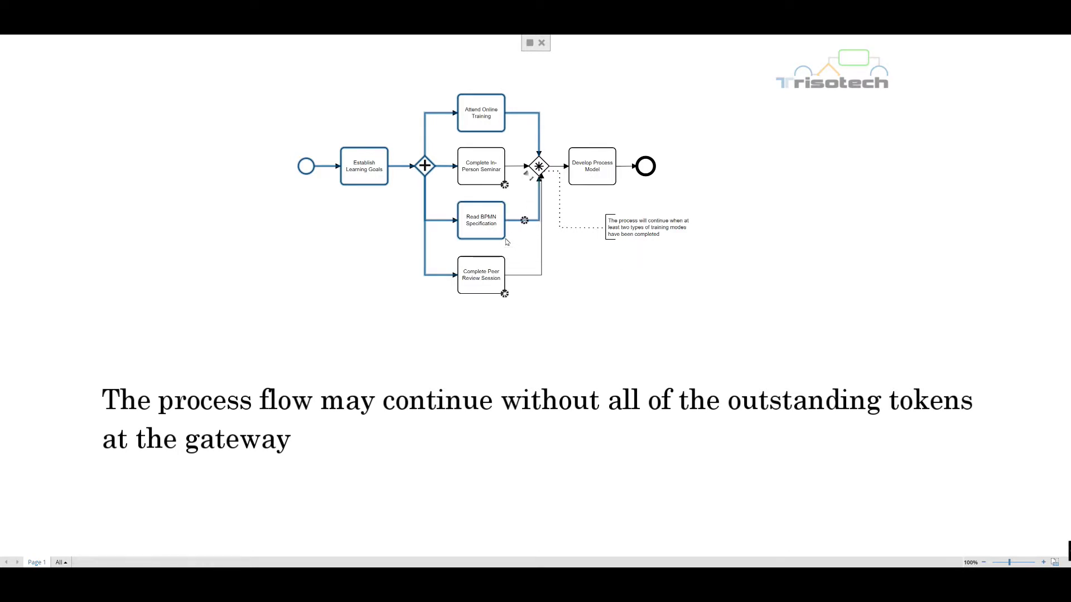
pyautogui.click(528, 177)
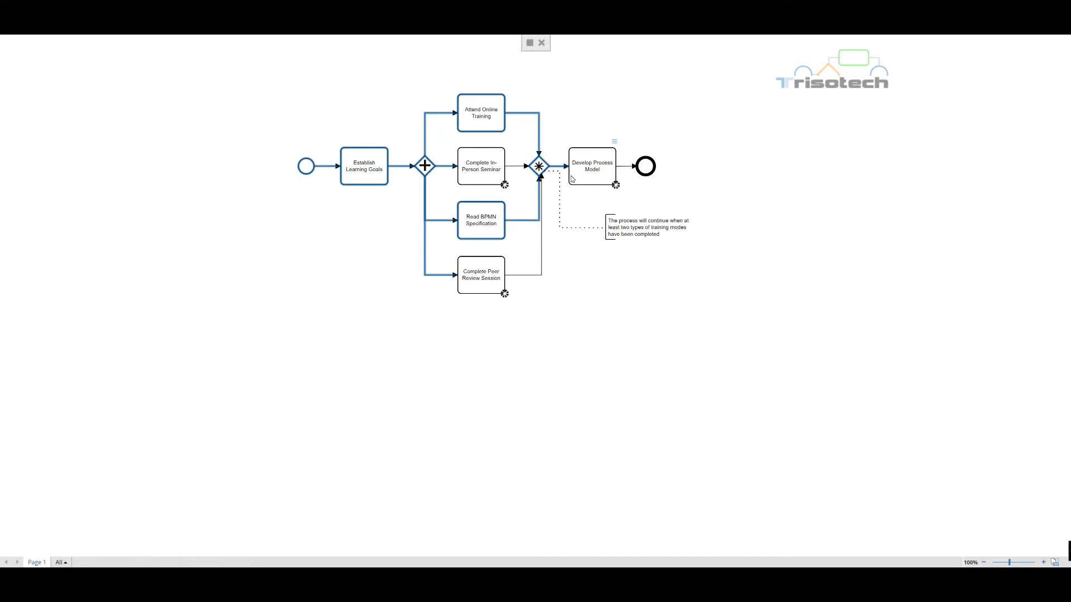
pyautogui.click(614, 185)
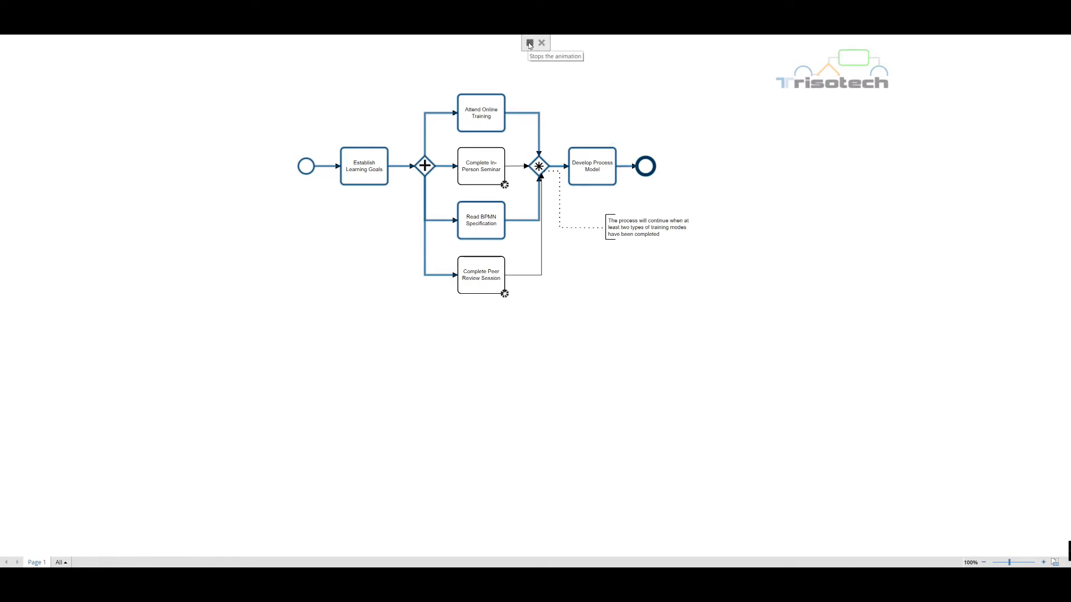
pyautogui.click(529, 44)
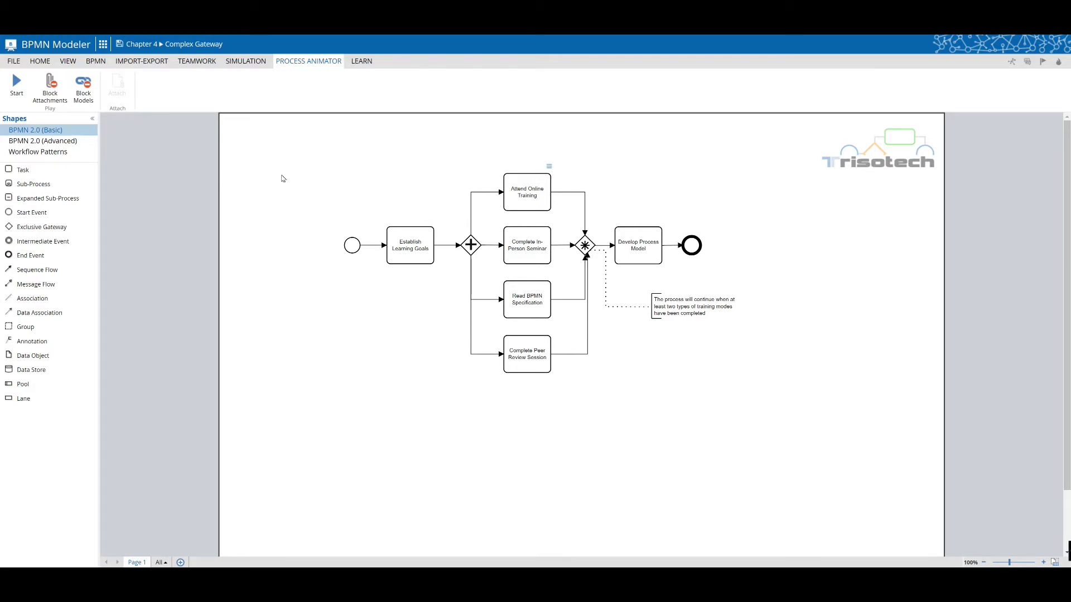
# Add a new task below Complete Peer Review Session, connected from the parallel gateway.
pyautogui.moveTo(23, 170); pyautogui.dragTo(295, 268)
pyautogui.moveTo(370, 327); pyautogui.dragTo(475, 405)
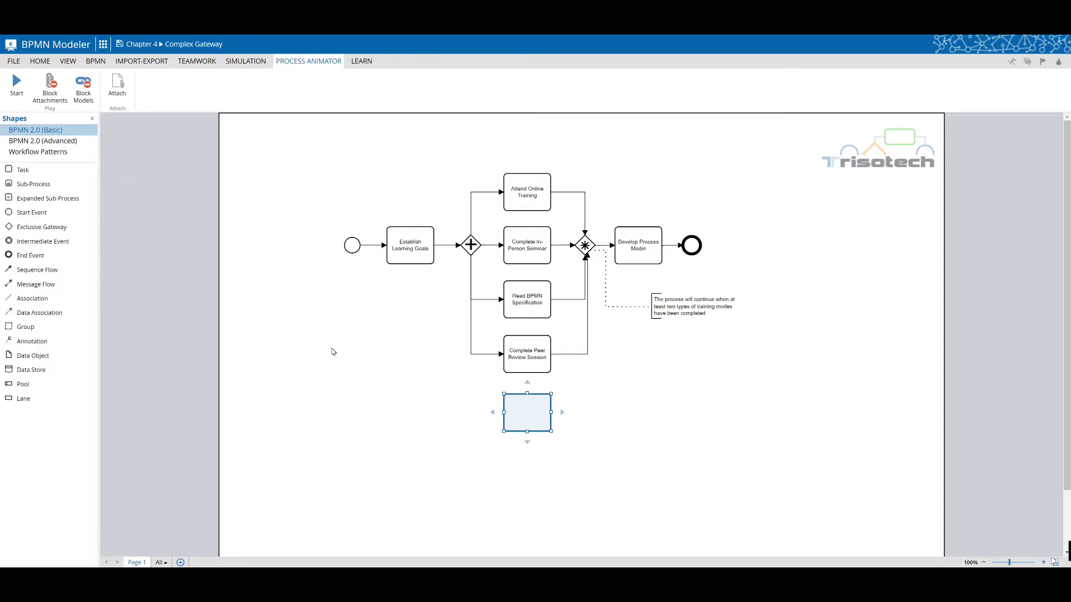
pyautogui.click(470, 245)
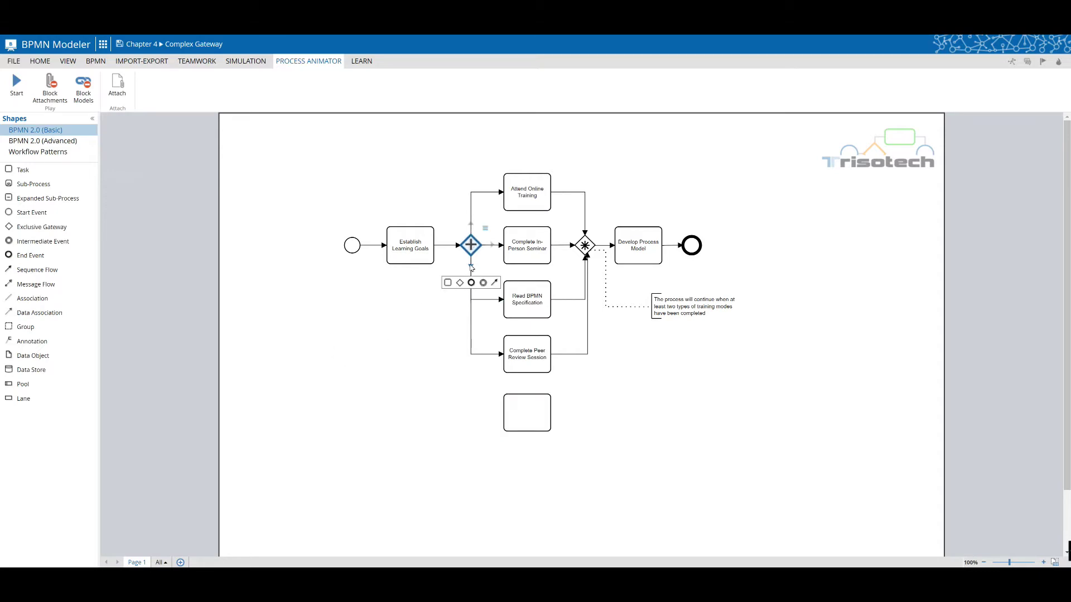
pyautogui.moveTo(470, 266); pyautogui.dragTo(506, 417)
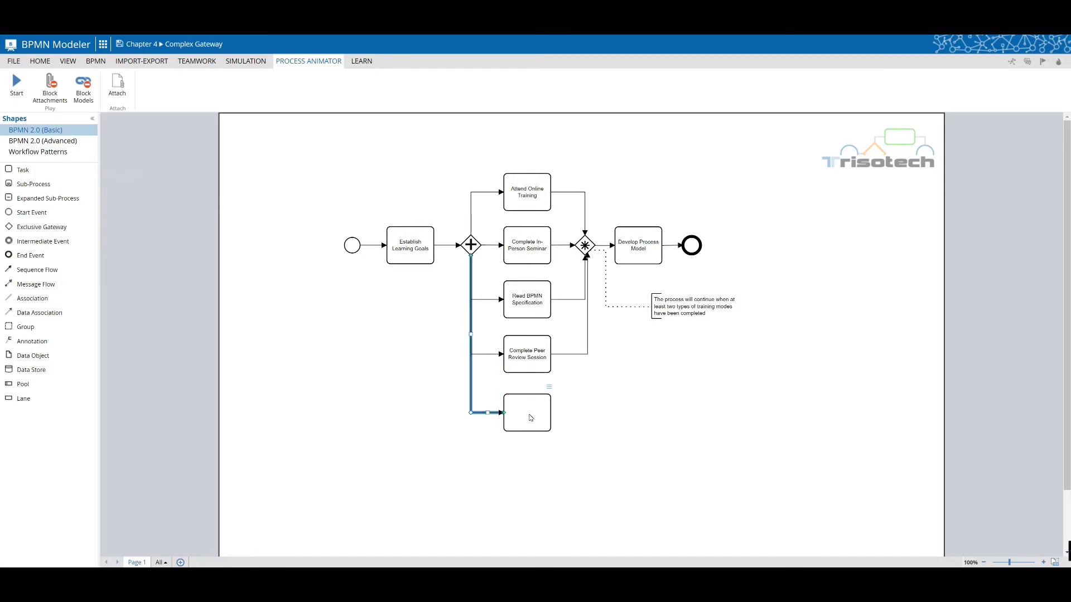
pyautogui.write('Watch')
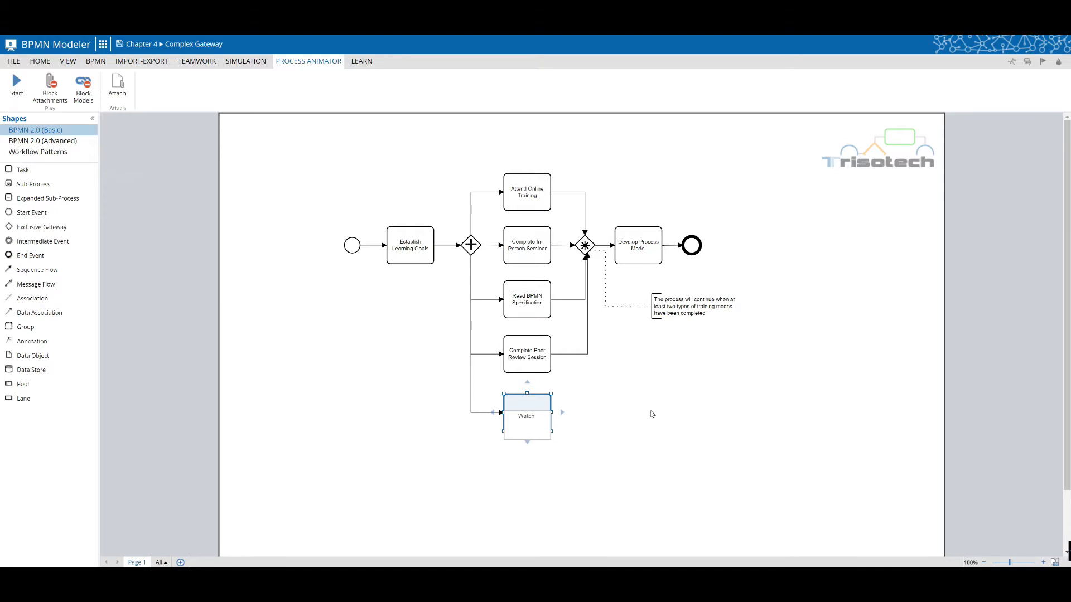
pyautogui.write(' Complex Video')
pyautogui.write(' Ex')
pyautogui.write('ample')
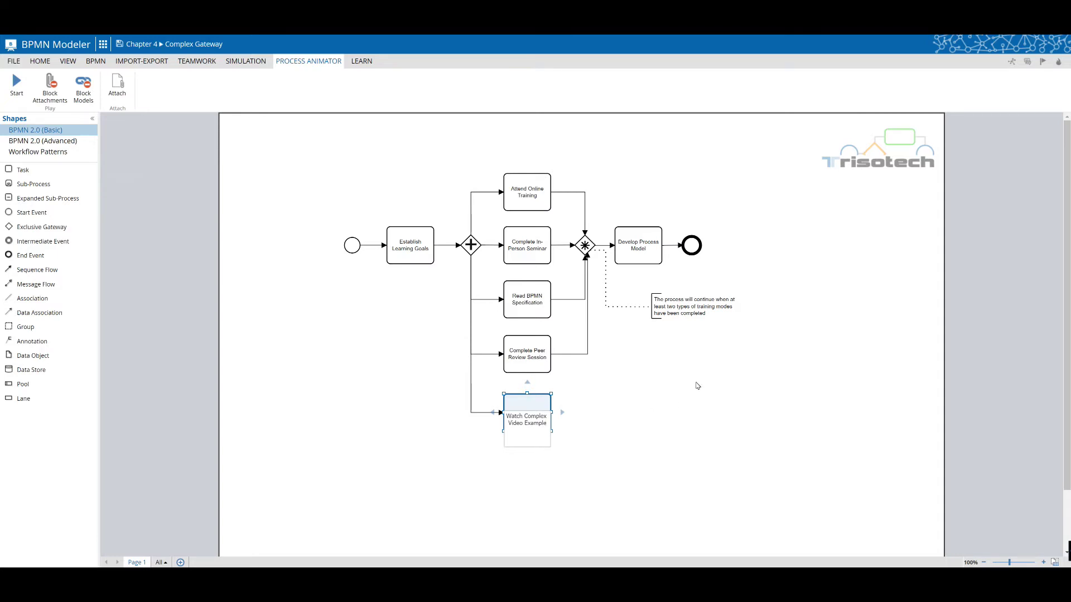
# Label the task 'Watch Complex Video Example', link it to the complex gateway, and align it.
pyautogui.click(695, 383)
pyautogui.click(526, 413)
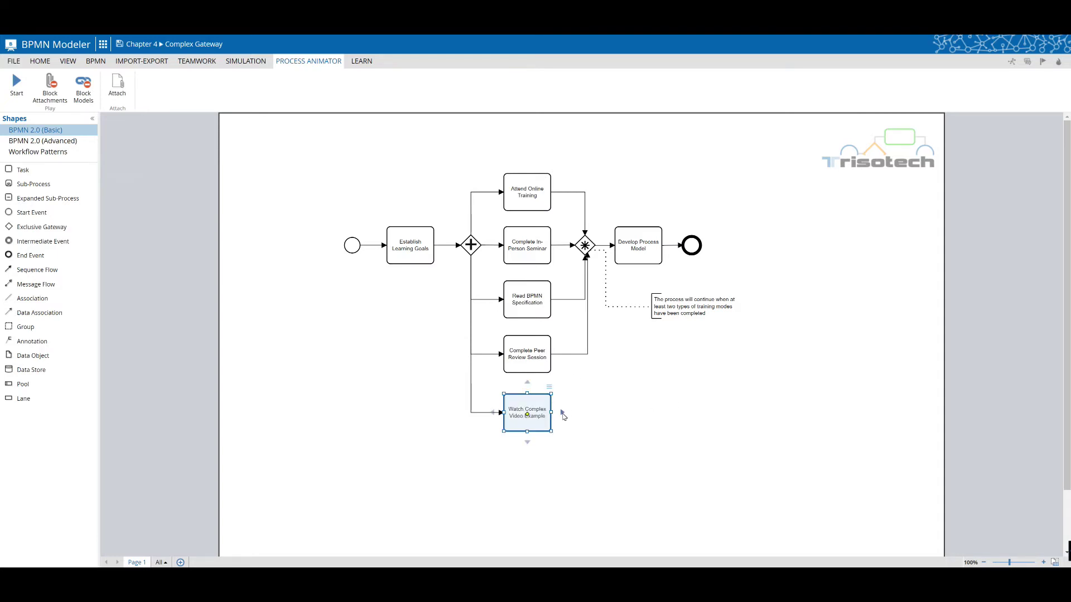
pyautogui.moveTo(574, 398)
pyautogui.mouseDown()
pyautogui.moveTo(589, 418)
pyautogui.moveTo(588, 253)
pyautogui.mouseUp()
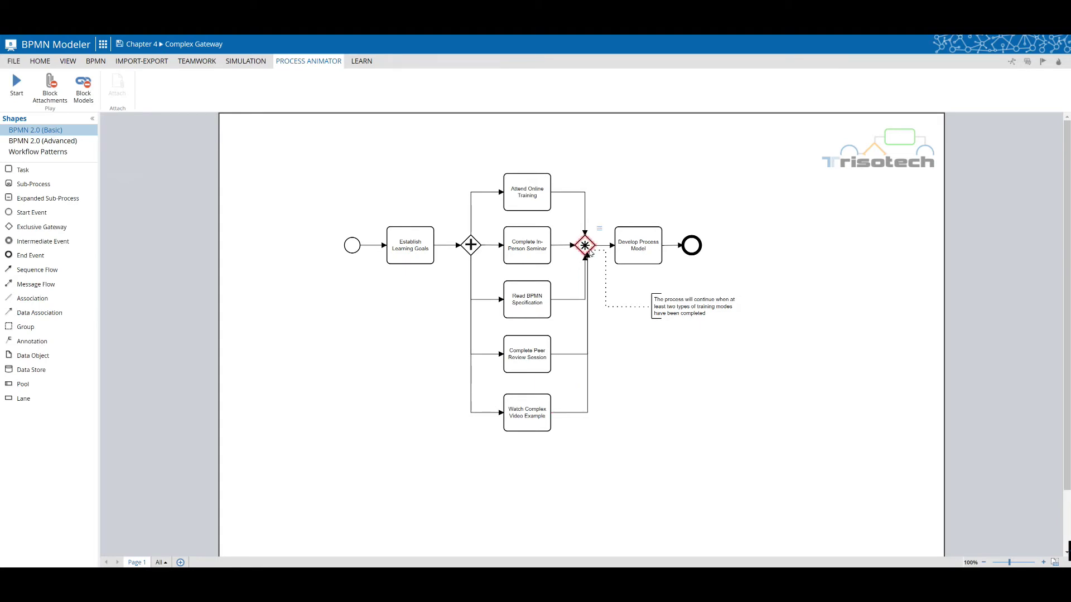
pyautogui.moveTo(589, 253); pyautogui.dragTo(590, 255)
pyautogui.click(657, 385)
pyautogui.moveTo(535, 413); pyautogui.dragTo(535, 407)
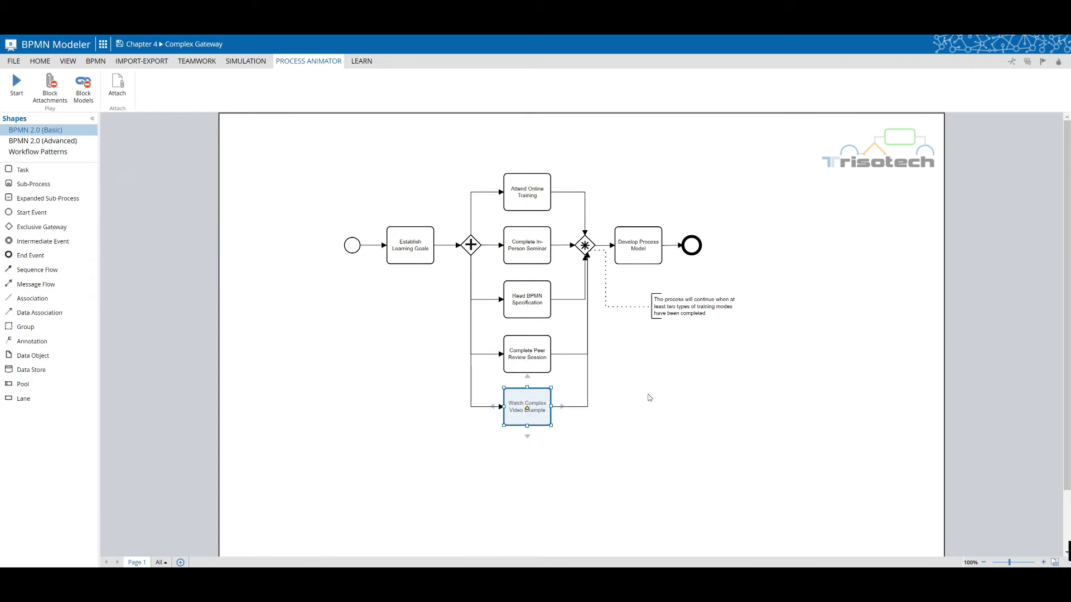
pyautogui.click(648, 397)
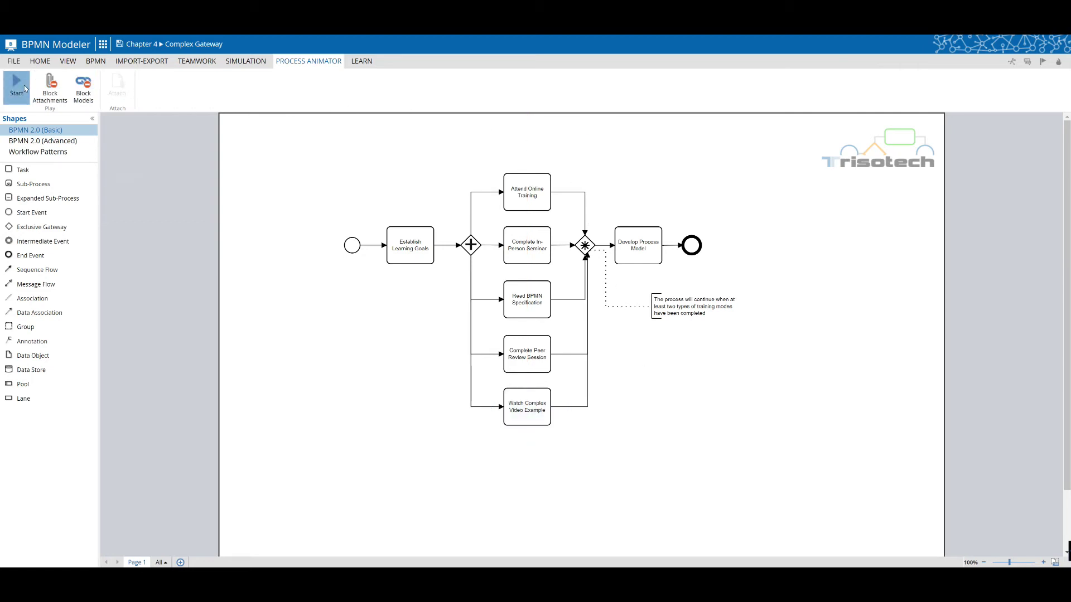
# Animate tokens through Establish Learning Goals, both branches, and Develop Process Model, then stop.
pyautogui.click(23, 88)
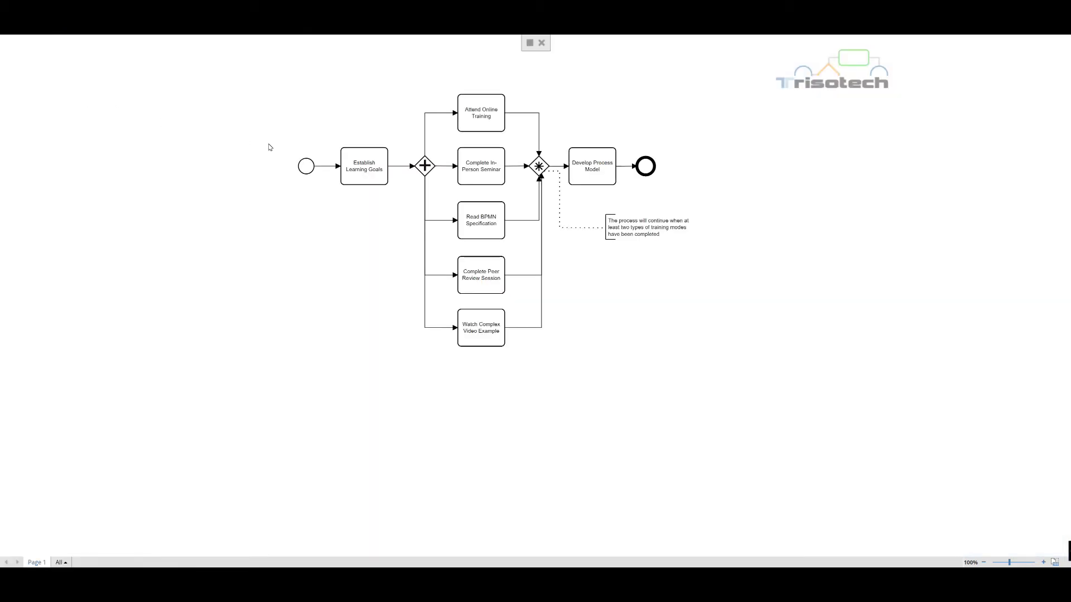
pyautogui.click(312, 176)
pyautogui.click(386, 184)
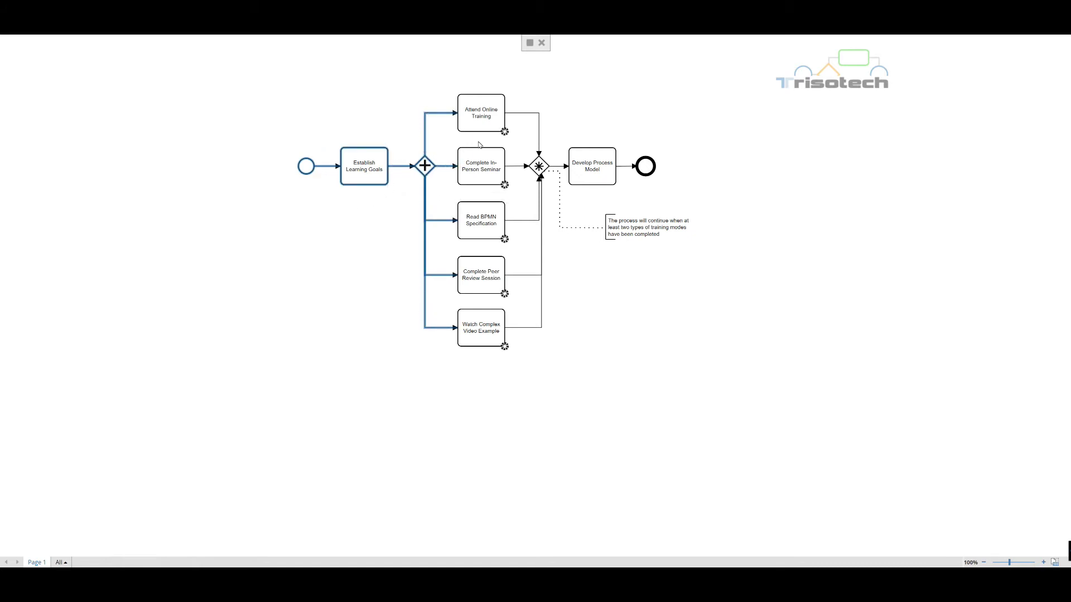
pyautogui.click(504, 132)
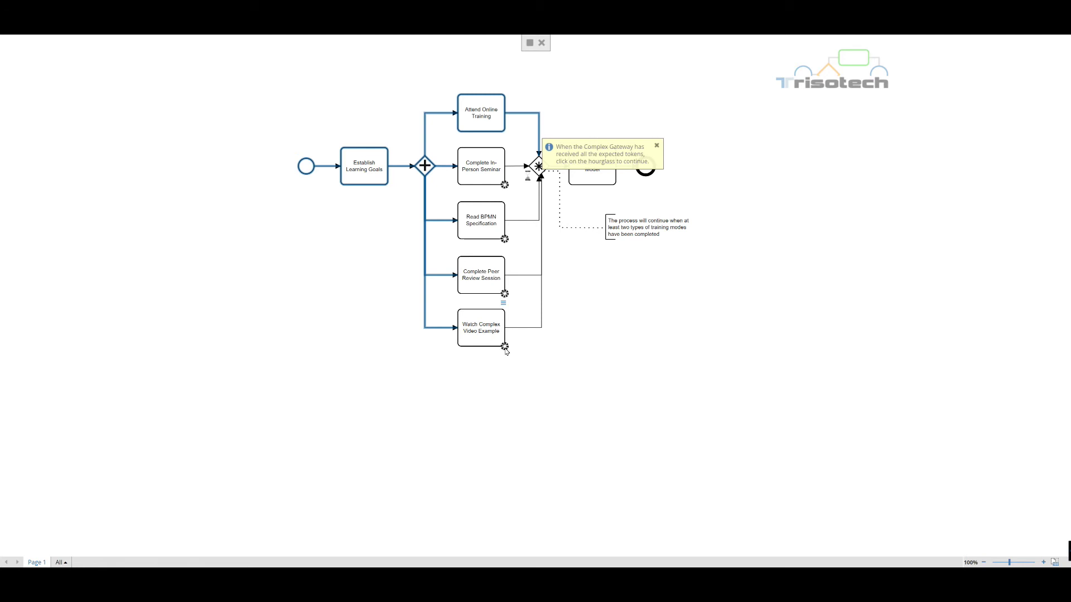
pyautogui.click(504, 346)
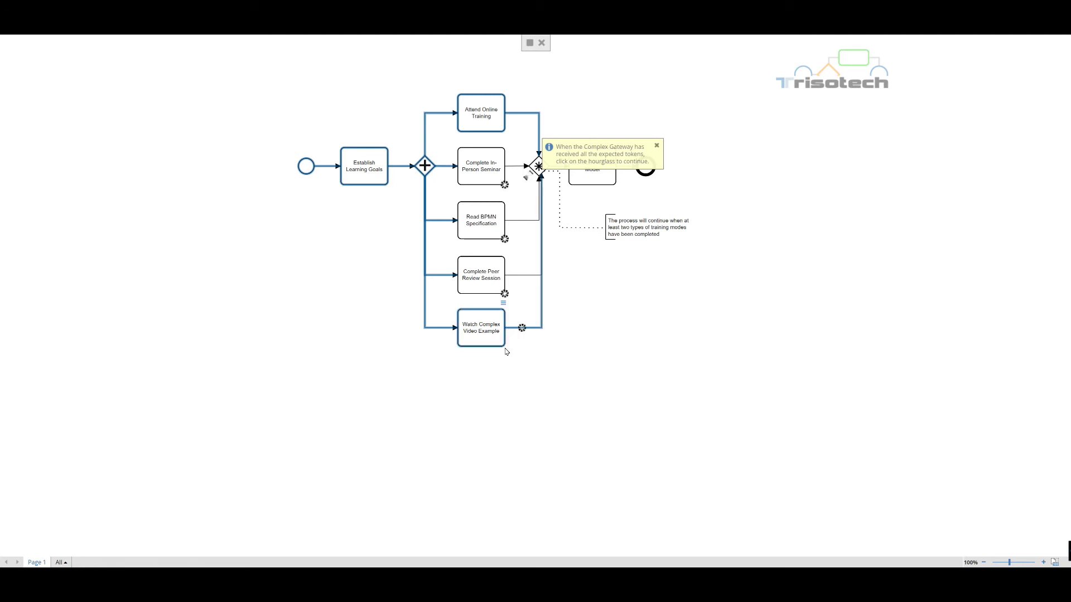
pyautogui.click(529, 175)
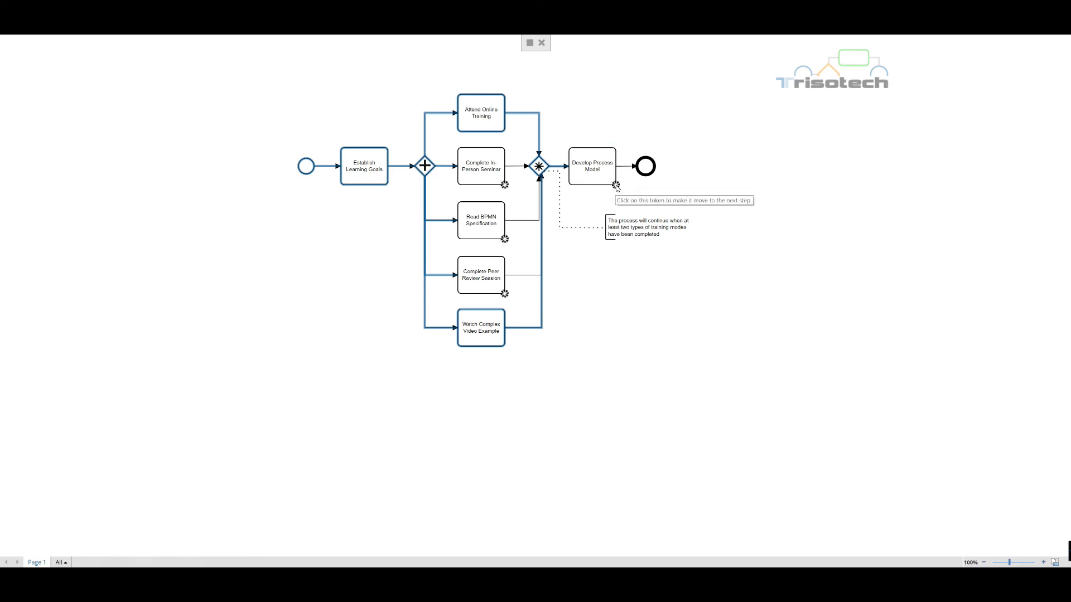
pyautogui.click(616, 184)
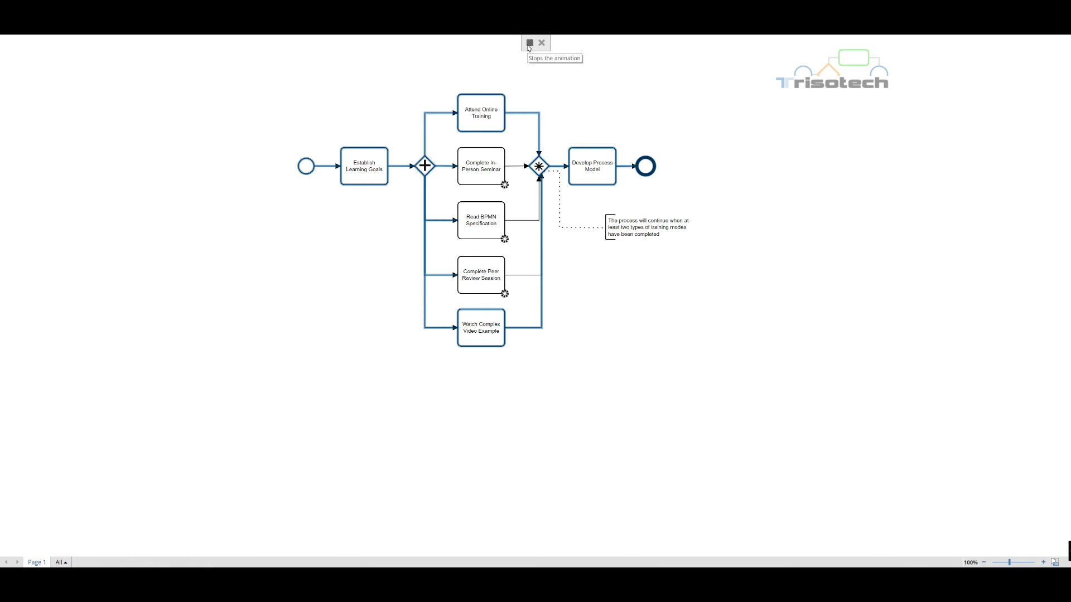
pyautogui.click(529, 44)
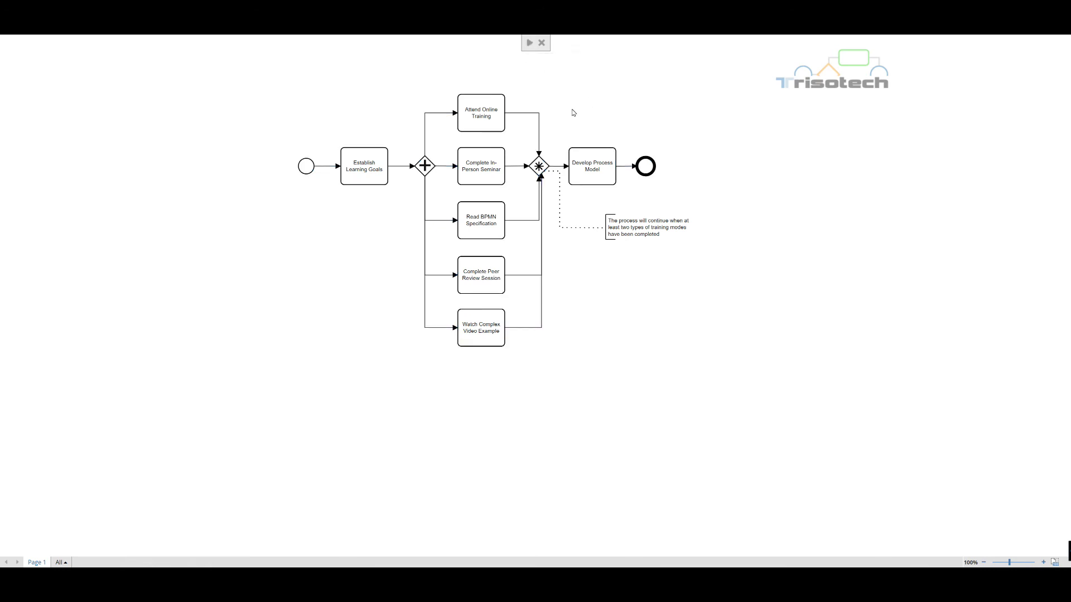